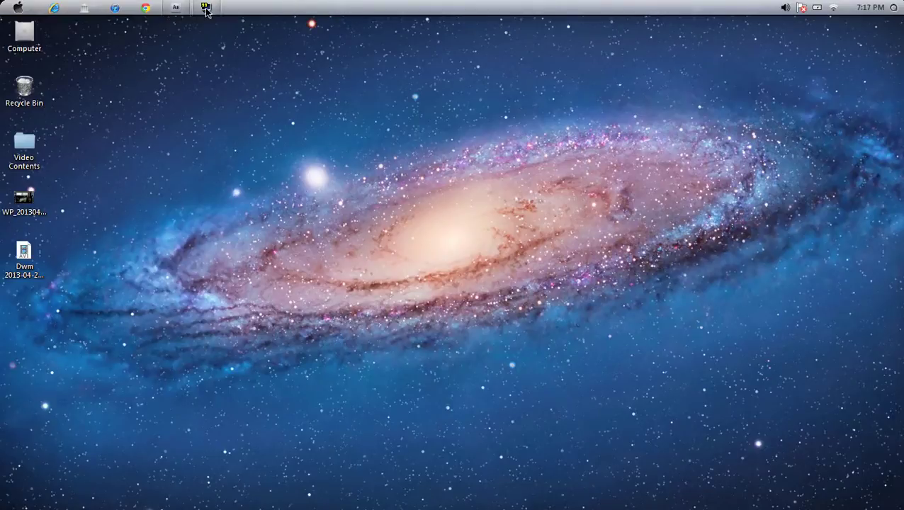
# Restore the After Effects window showing its empty Untitled Project from the taskbar
pyautogui.moveTo(206, 8)
pyautogui.click(177, 9)
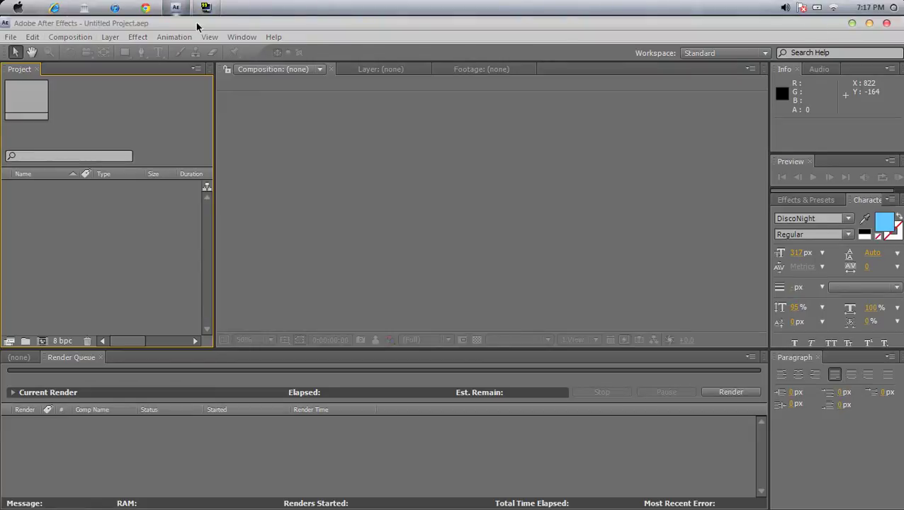
pyautogui.click(853, 24)
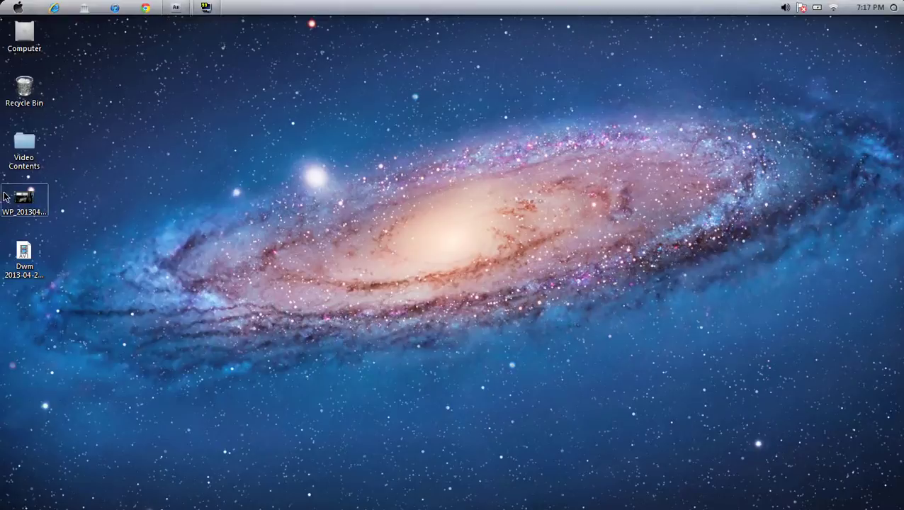
pyautogui.moveTo(193, 8)
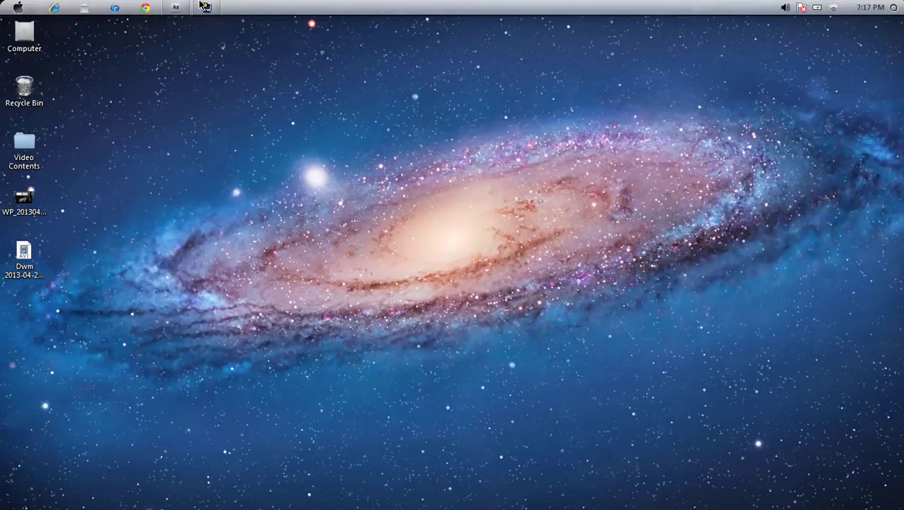
pyautogui.click(176, 7)
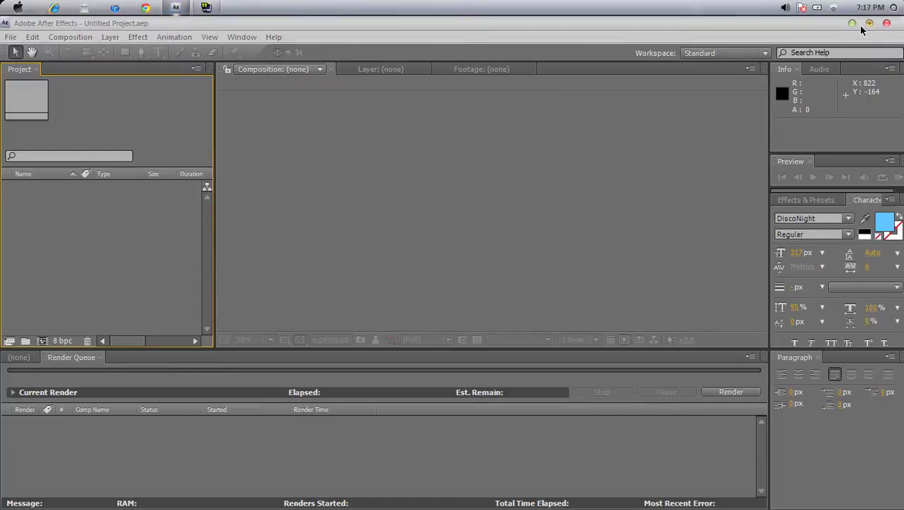
# Glance at the desktop icons, then return to After Effects
pyautogui.click(854, 23)
pyautogui.moveTo(20, 206); pyautogui.dragTo(186, 14)
pyautogui.click(177, 7)
# Import WP_20130425_002 from the Desktop through File > Import > File
pyautogui.click(10, 37)
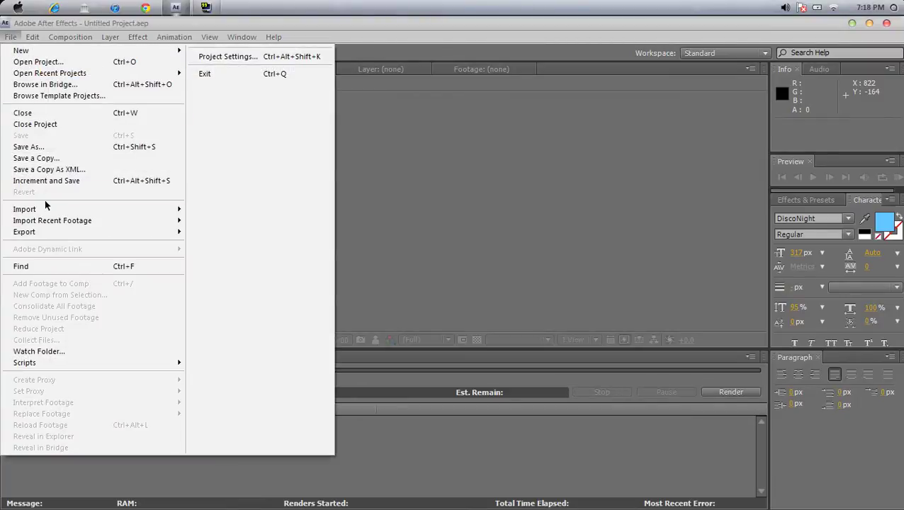
pyautogui.moveTo(45, 209)
pyautogui.click(243, 212)
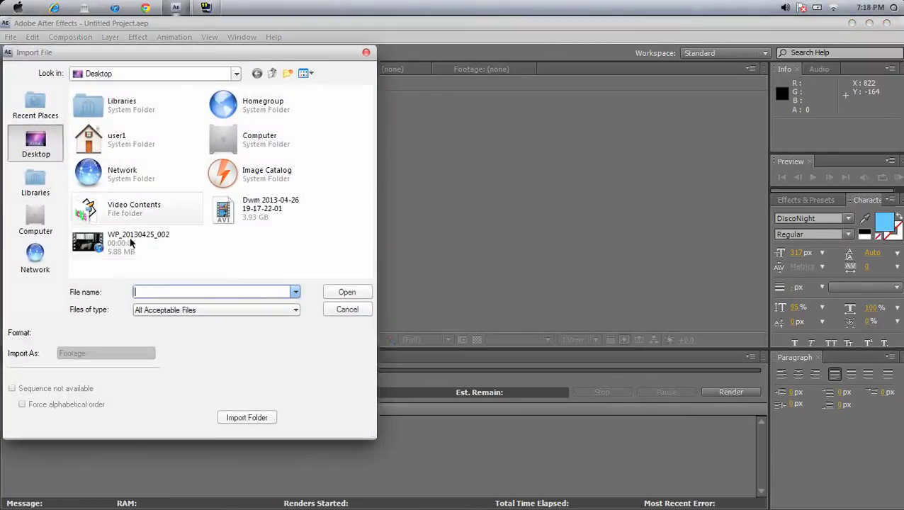
pyautogui.click(99, 244)
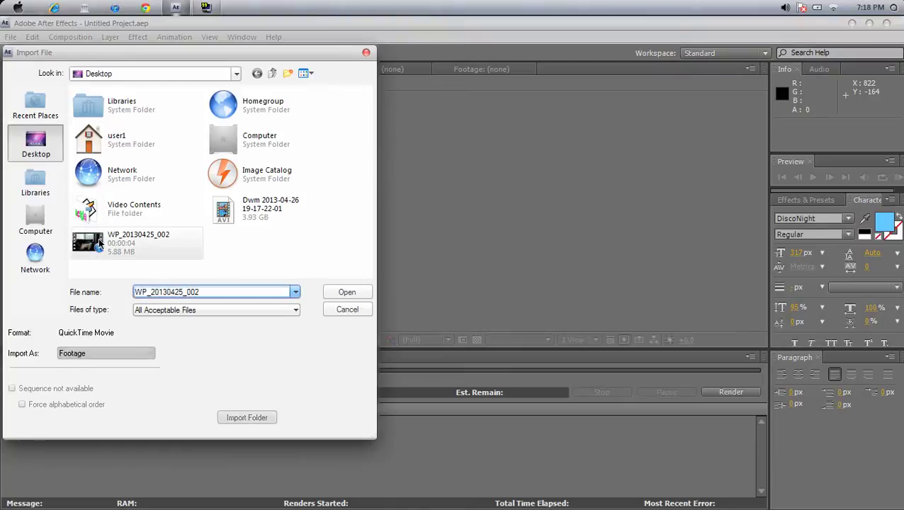
pyautogui.doubleClick(99, 244)
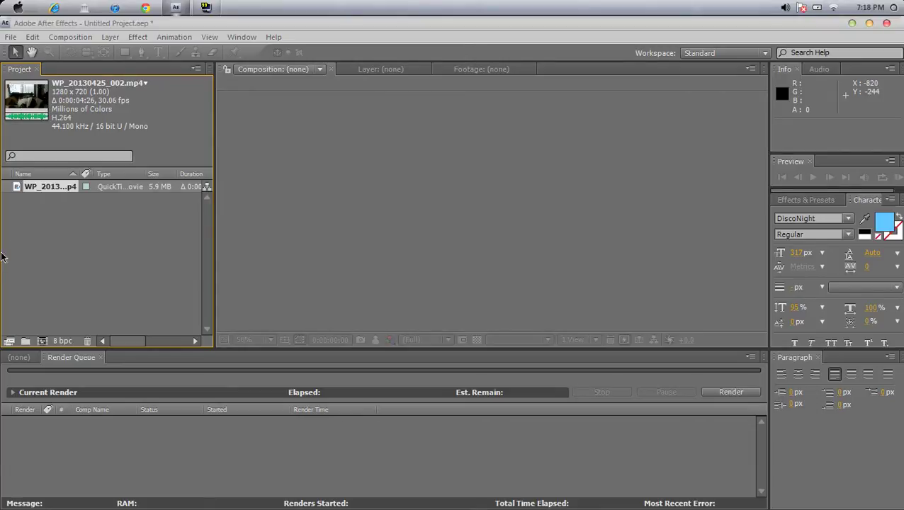
# Create a WP_20130425_002 composition from the clip and apply a Curves effect with the curve pulled down
pyautogui.moveTo(44, 187); pyautogui.dragTo(44, 340)
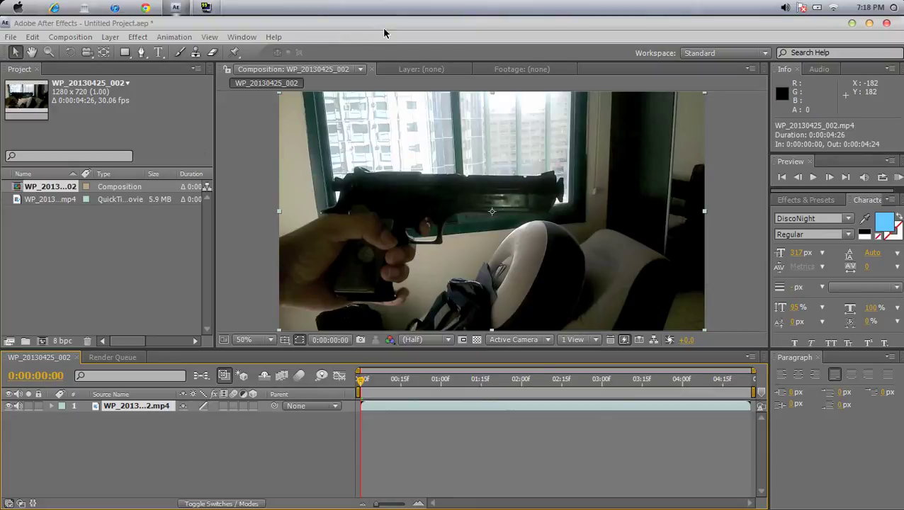
pyautogui.click(137, 37)
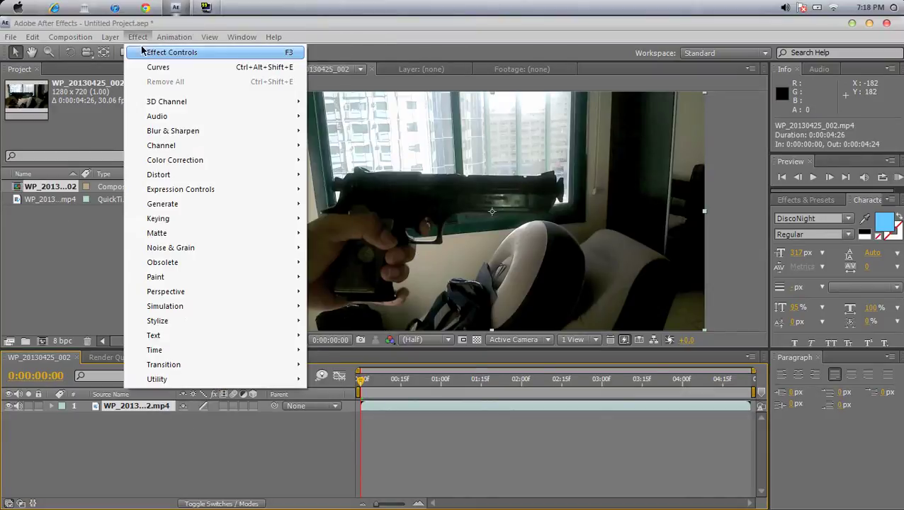
pyautogui.click(152, 67)
pyautogui.moveTo(88, 201); pyautogui.dragTo(97, 216)
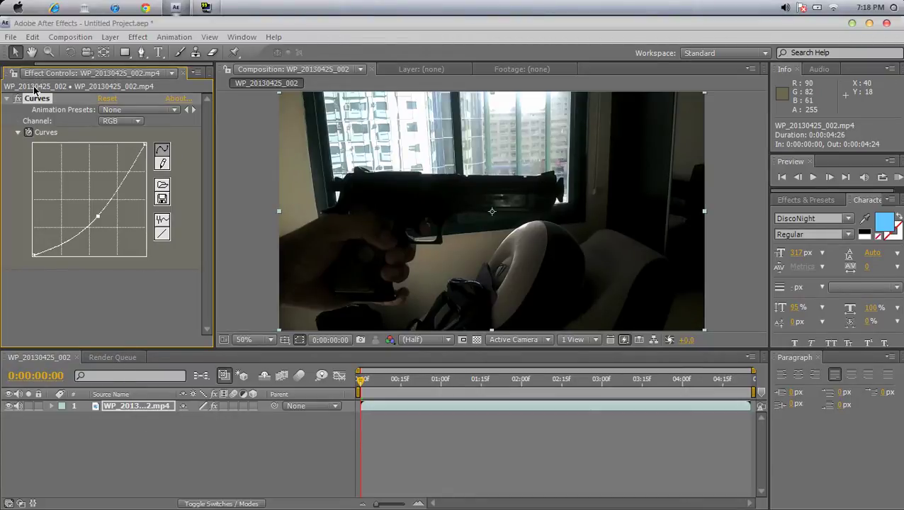
# Close the Effect Controls panel
pyautogui.click(278, 70)
pyautogui.click(182, 73)
pyautogui.click(181, 73)
pyautogui.click(181, 73)
pyautogui.click(182, 73)
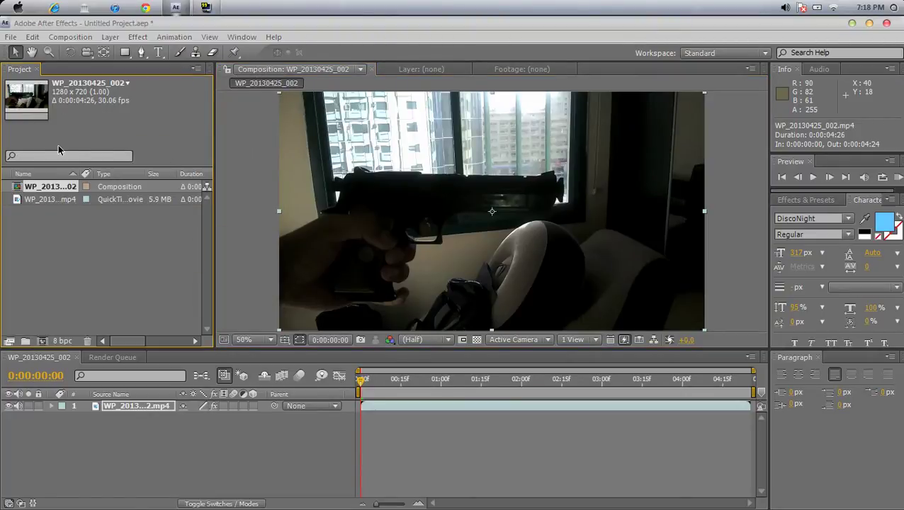
# Drag the WP_20130425_002 composition from the Project panel into the Render Queue
pyautogui.click(113, 359)
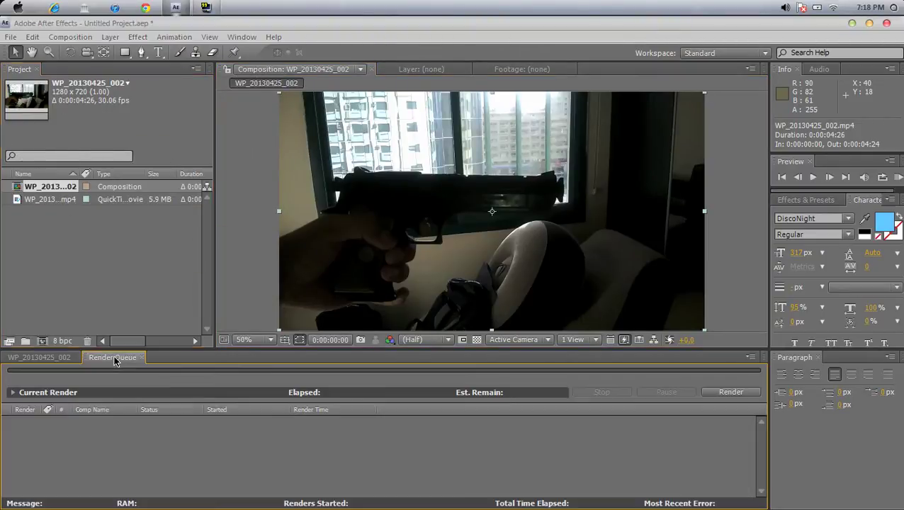
pyautogui.moveTo(57, 189); pyautogui.dragTo(34, 435)
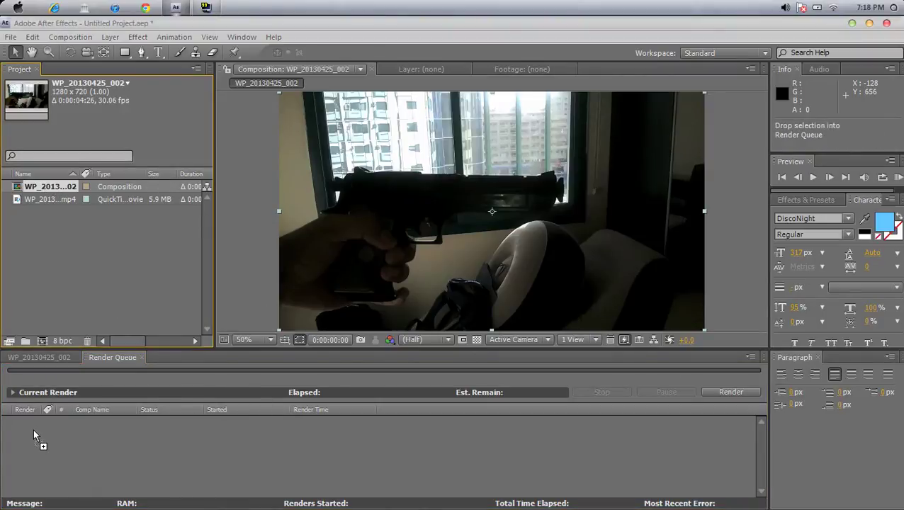
pyautogui.moveTo(34, 435); pyautogui.dragTo(34, 435)
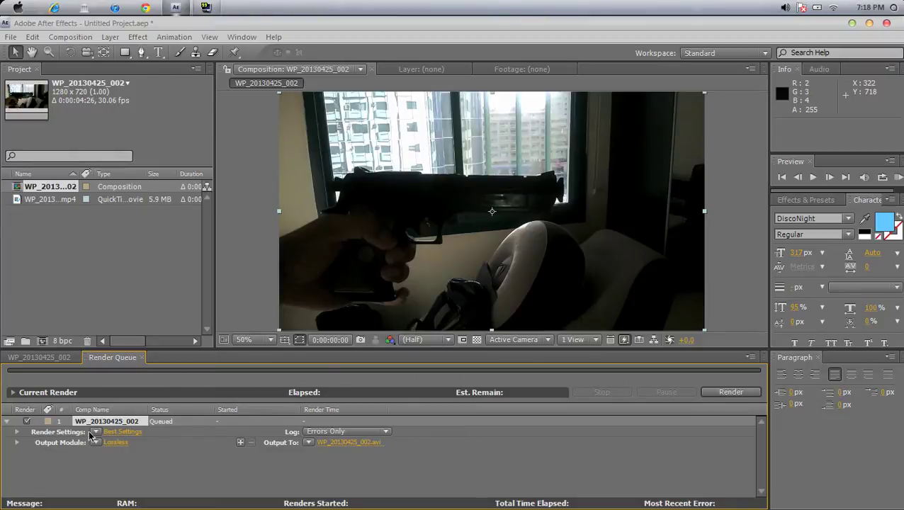
# In Render Settings, keep Best quality and use a custom 29.97 fps frame rate
pyautogui.click(132, 433)
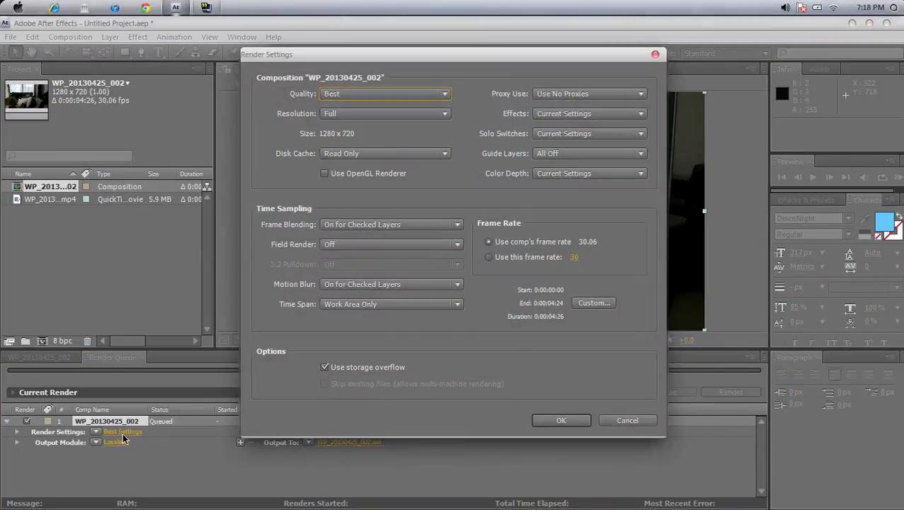
pyautogui.click(322, 94)
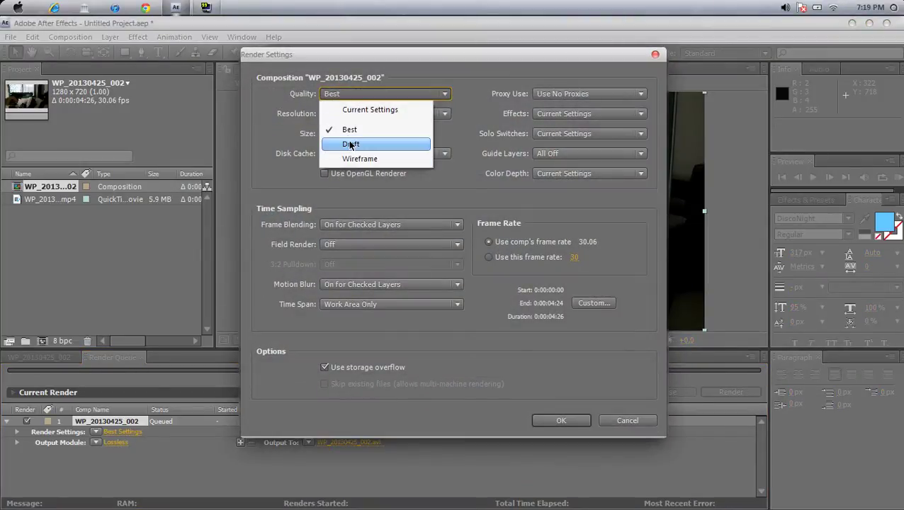
pyautogui.click(347, 128)
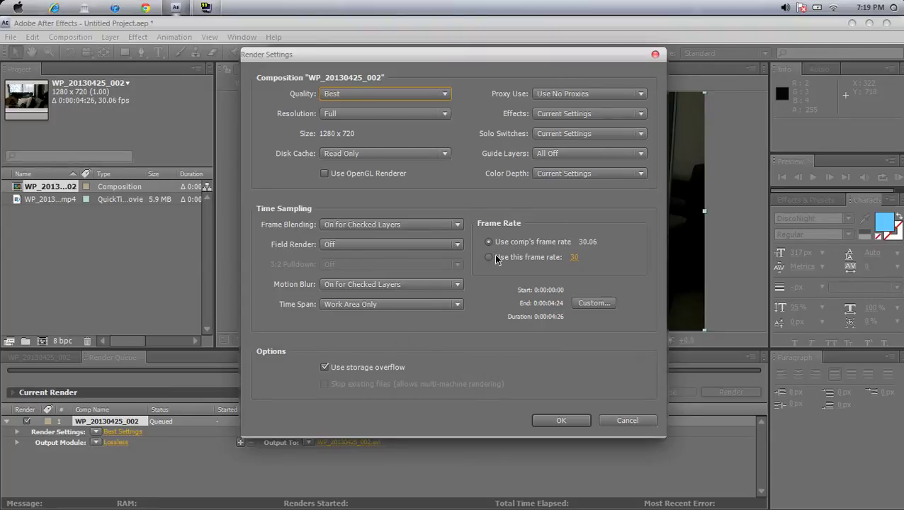
pyautogui.click(572, 257)
pyautogui.write('15')
pyautogui.moveTo(569, 259); pyautogui.dragTo(576, 260)
pyautogui.click(576, 259)
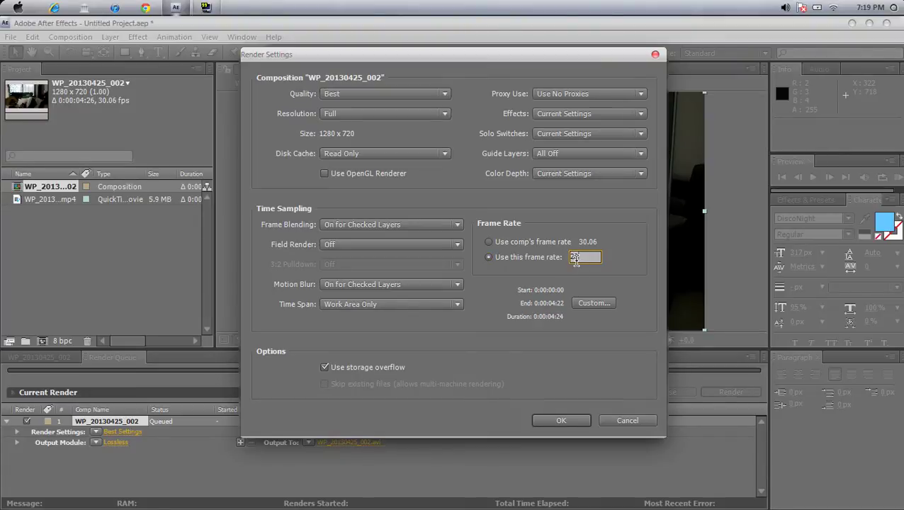
pyautogui.write('29.97')
pyautogui.press('Return')
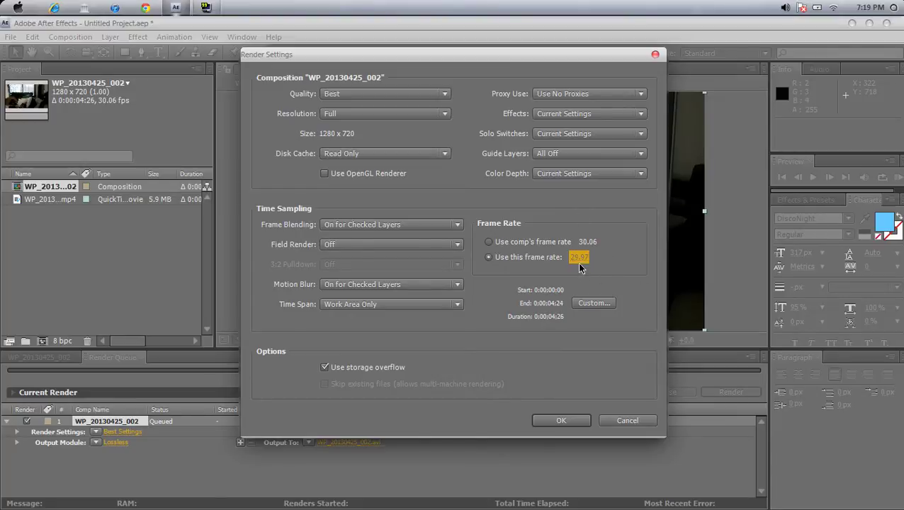
pyautogui.click(488, 257)
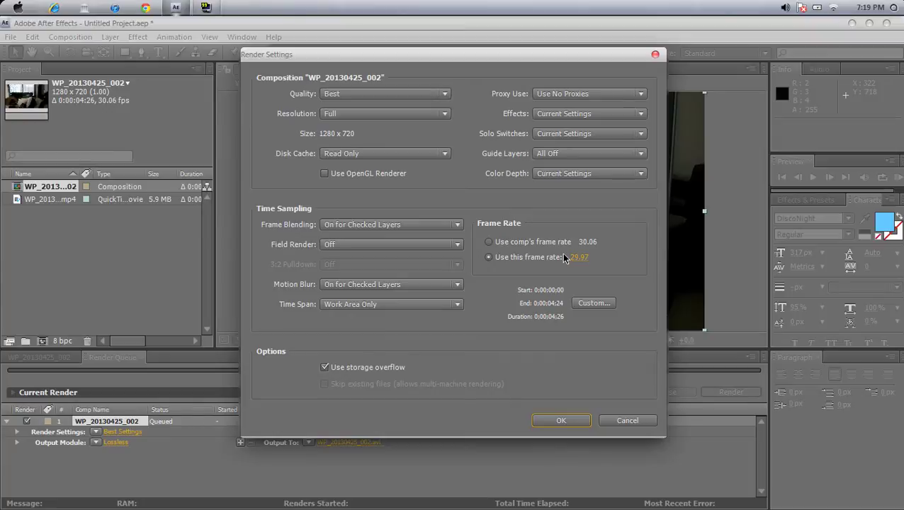
pyautogui.click(560, 421)
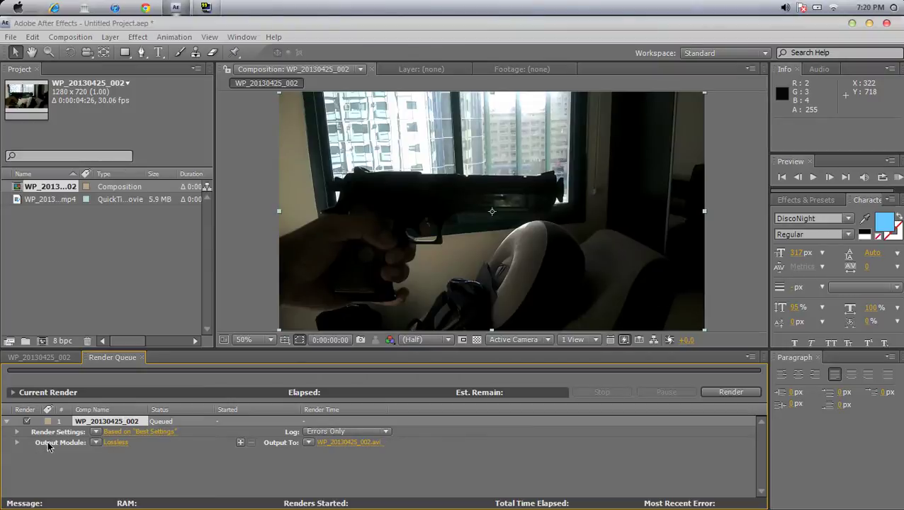
# Set the output format to QuickTime Movie, drop source XMP metadata, keep Post-Render Action None
pyautogui.click(124, 443)
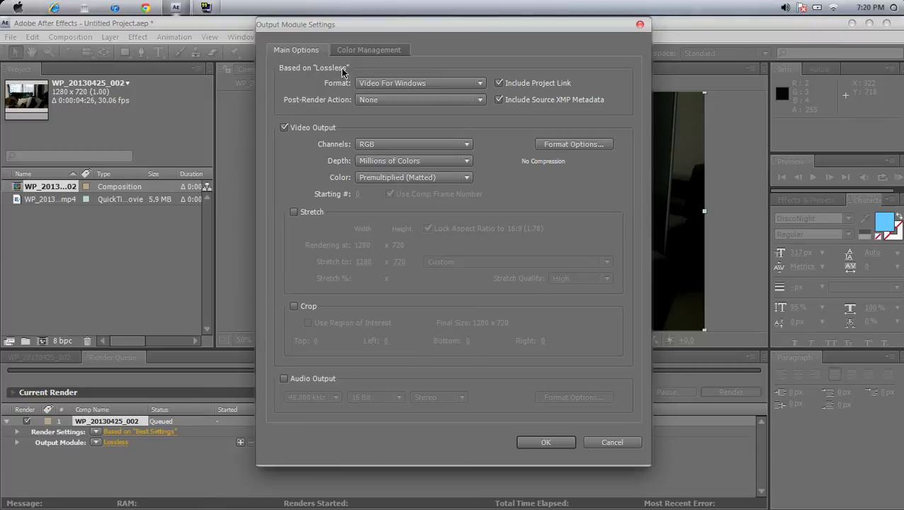
pyautogui.click(362, 85)
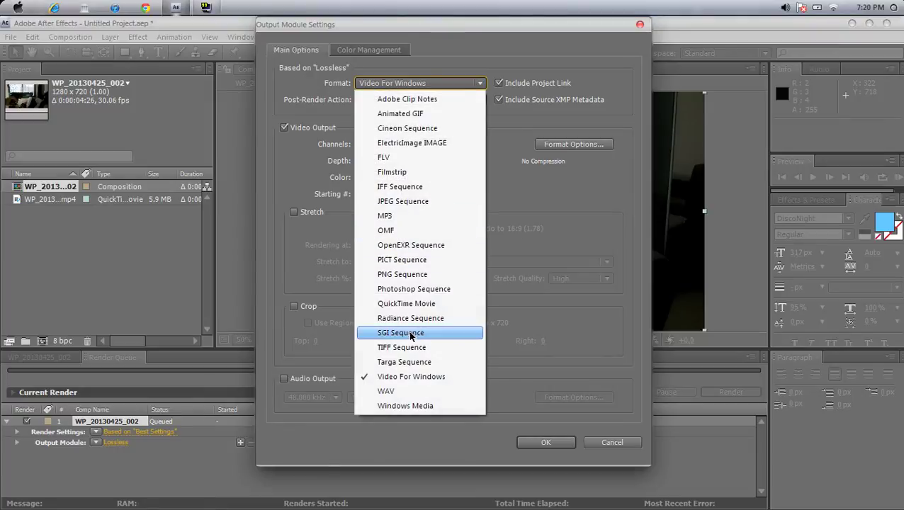
pyautogui.click(411, 305)
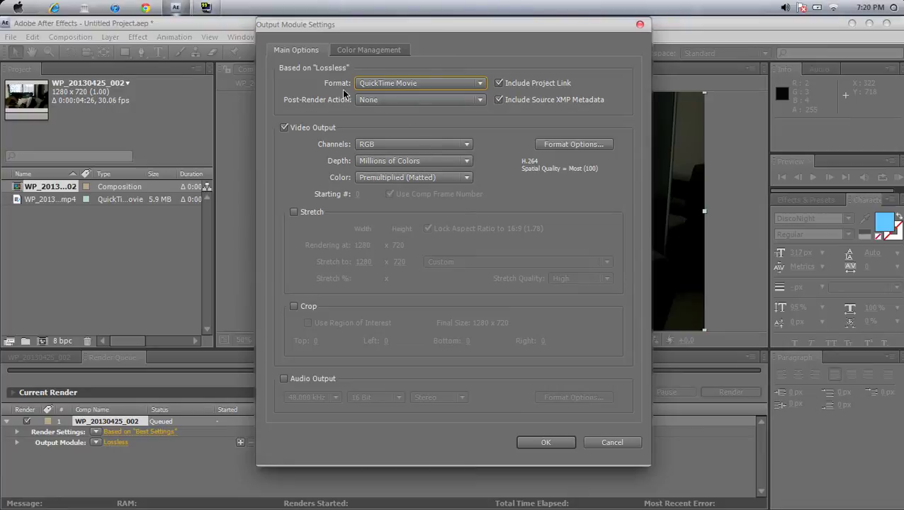
pyautogui.click(499, 101)
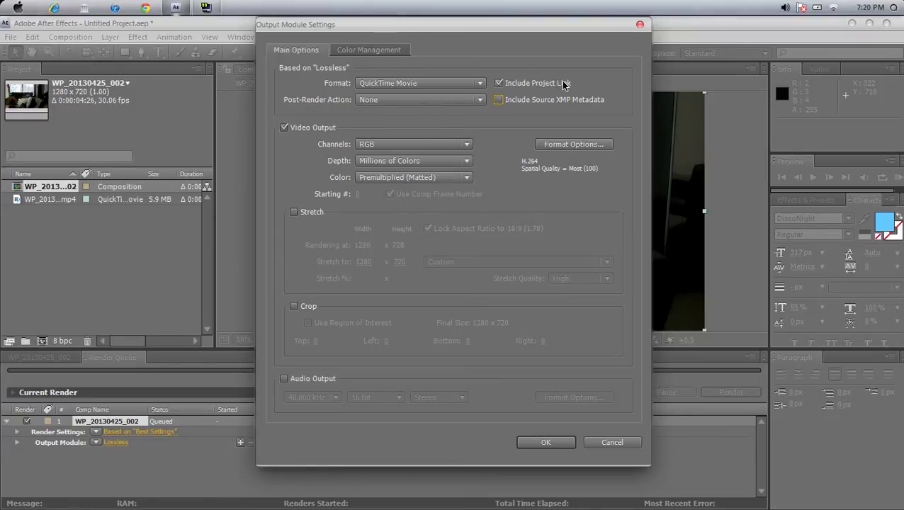
pyautogui.click(375, 103)
pyautogui.click(375, 107)
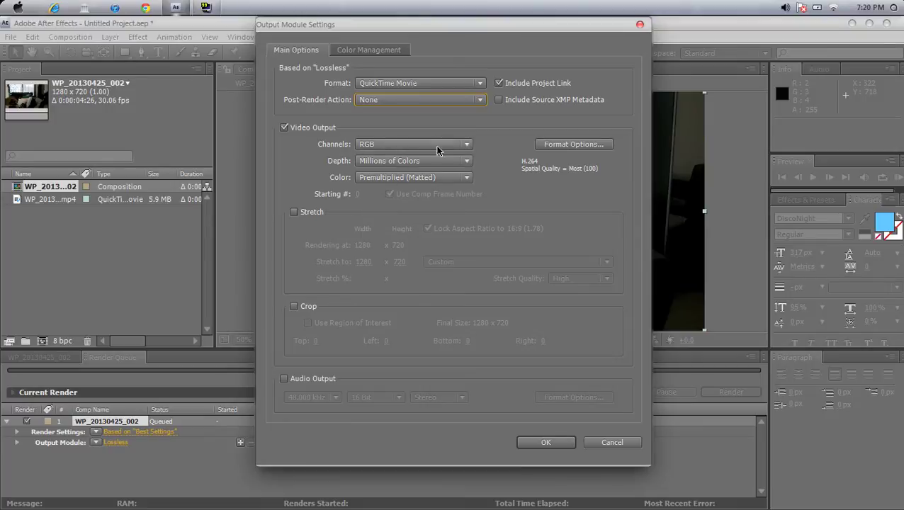
# Enable Audio Output for the render
pyautogui.click(283, 378)
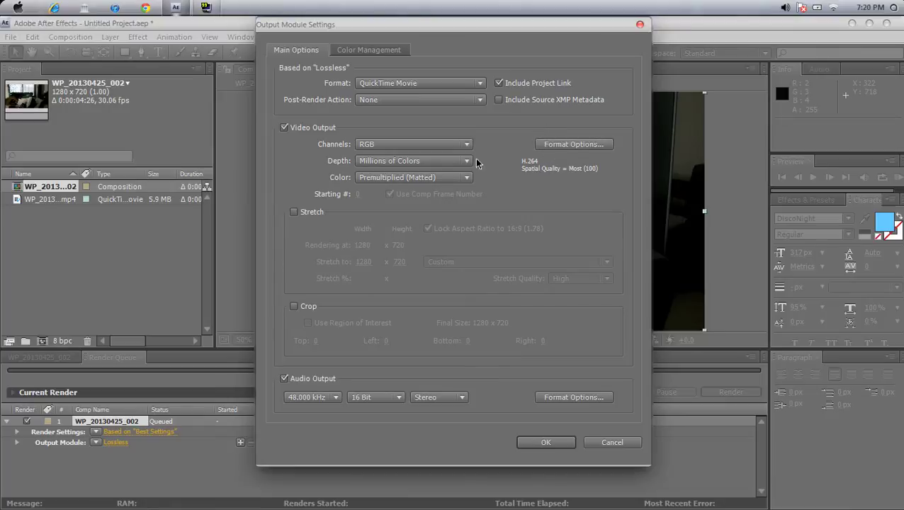
pyautogui.click(284, 379)
pyautogui.click(284, 380)
pyautogui.click(284, 380)
pyautogui.click(284, 380)
# Keep H.264 compression in Format Options, confirm, and dismiss the H.264 alert
pyautogui.click(573, 148)
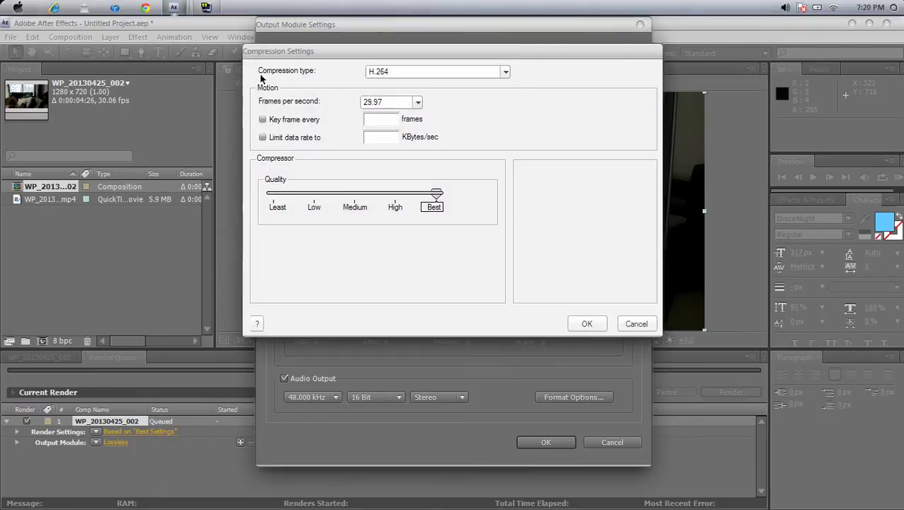
pyautogui.click(397, 71)
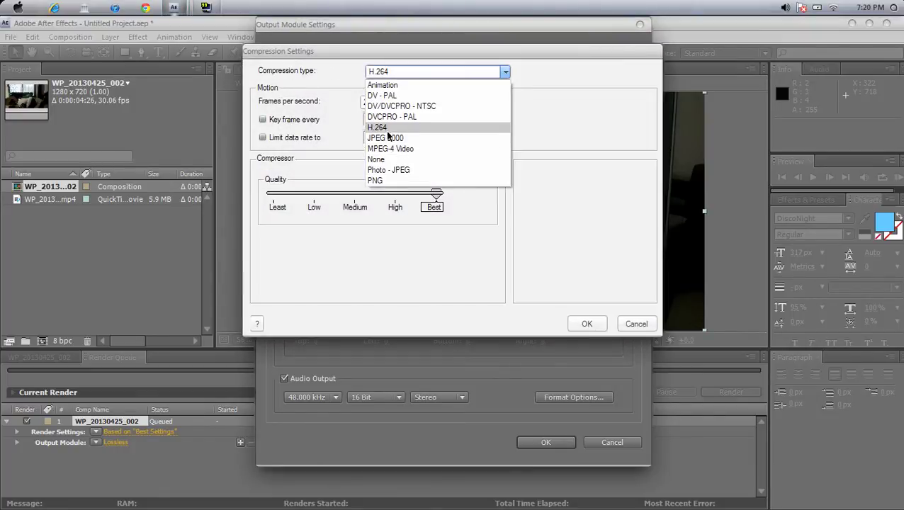
pyautogui.click(386, 128)
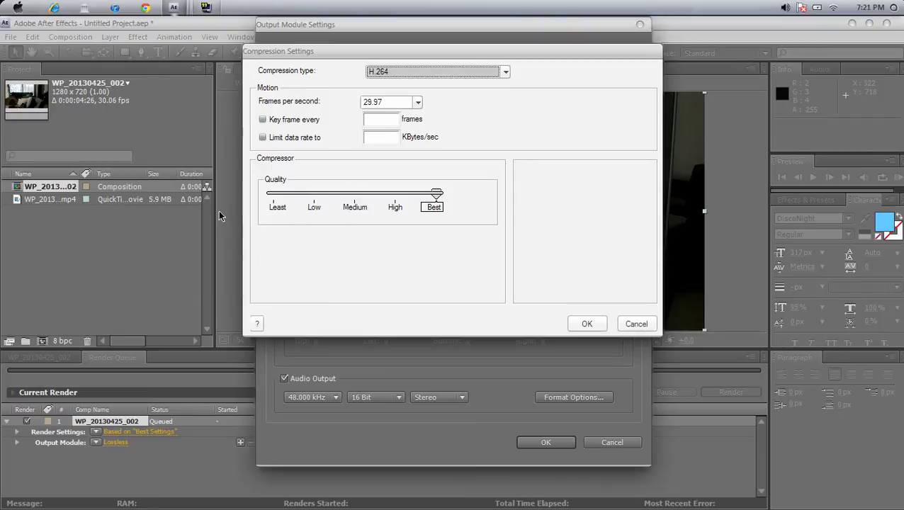
pyautogui.click(590, 323)
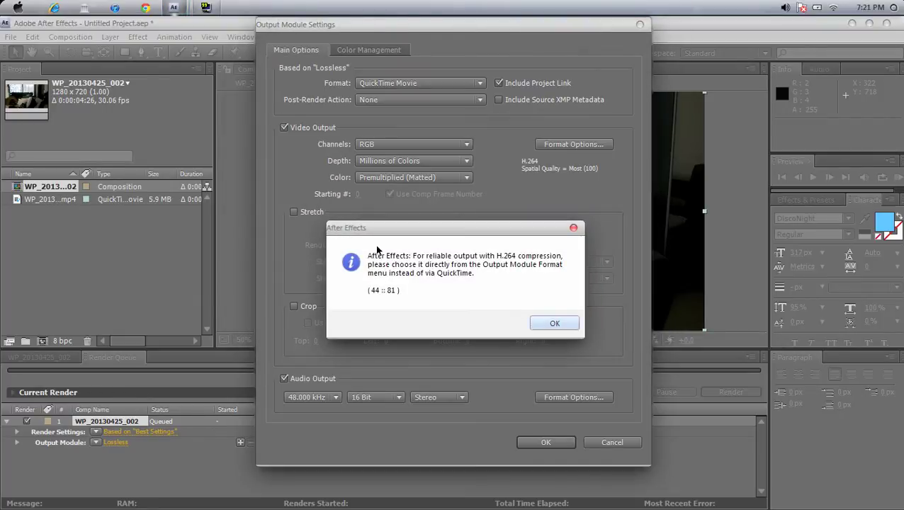
pyautogui.moveTo(439, 230); pyautogui.dragTo(466, 227)
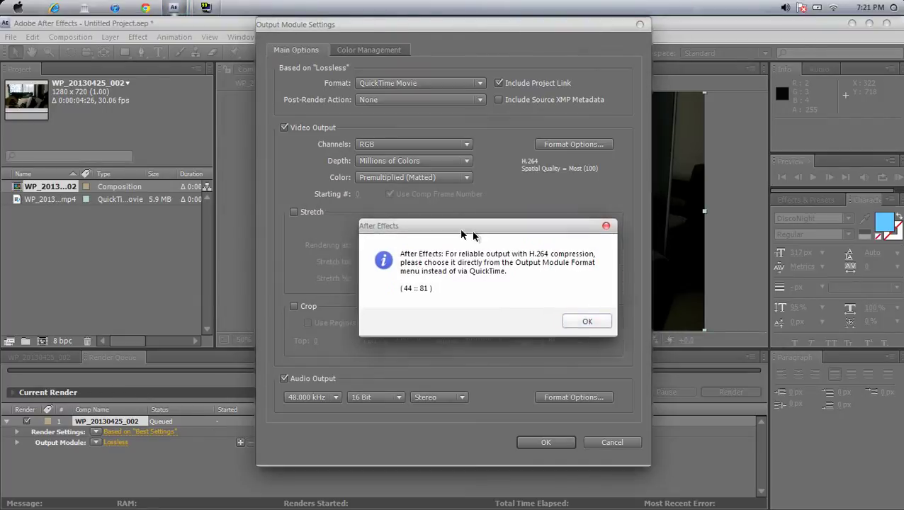
pyautogui.click(579, 321)
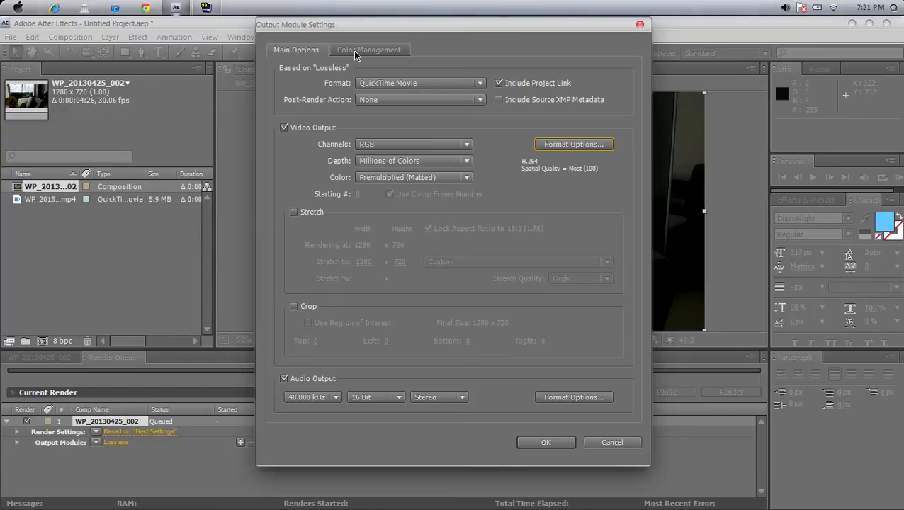
# Recheck the compression settings, then accept Output Module Settings to write WP_20130425_002.mov
pyautogui.click(542, 146)
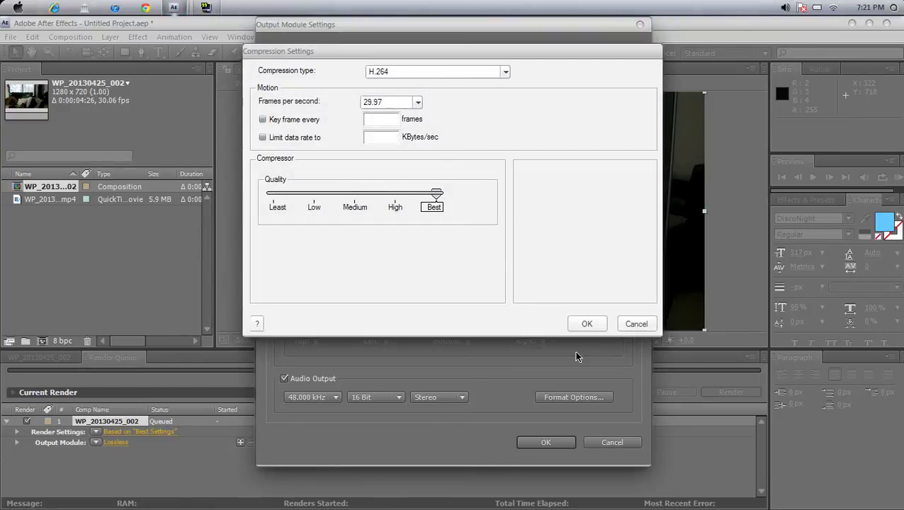
pyautogui.click(585, 324)
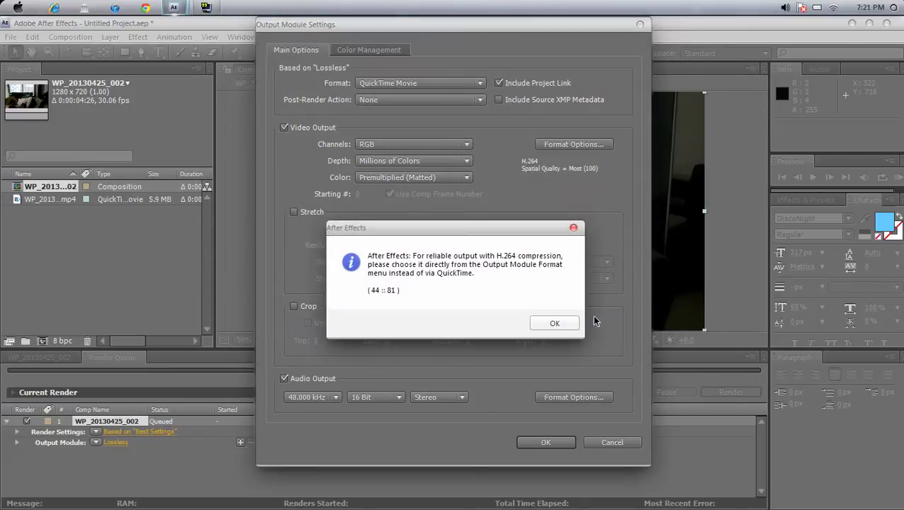
pyautogui.click(555, 323)
pyautogui.click(358, 52)
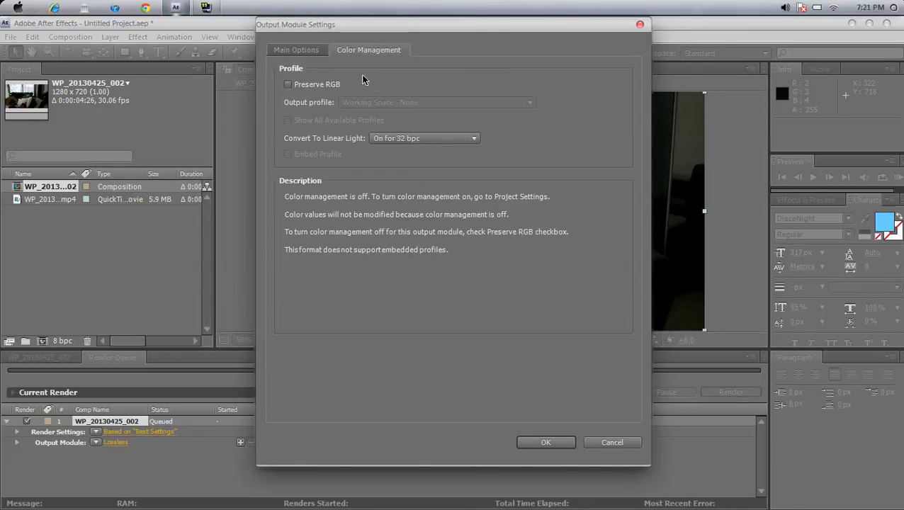
pyautogui.click(296, 52)
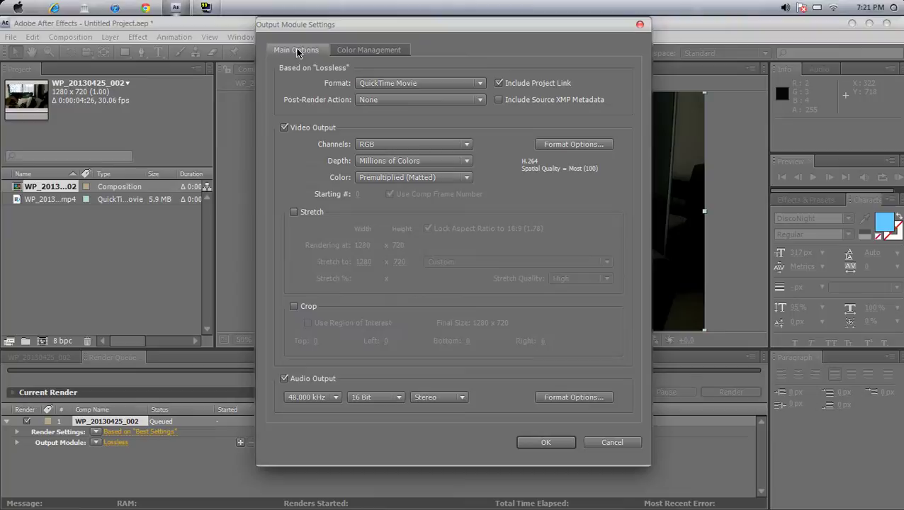
pyautogui.click(546, 443)
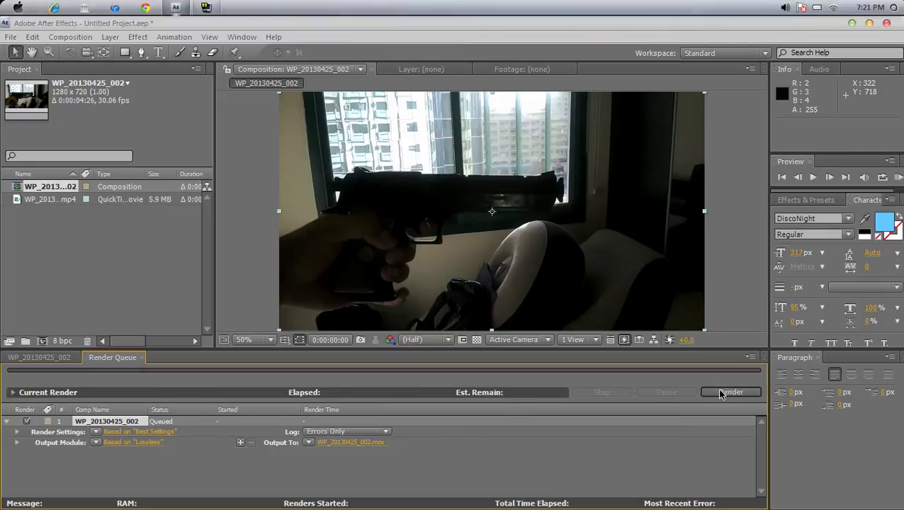
# Quit After Effects without saving and pick Comp 1_2 in the Video Contents folder
pyautogui.click(886, 24)
pyautogui.click(453, 293)
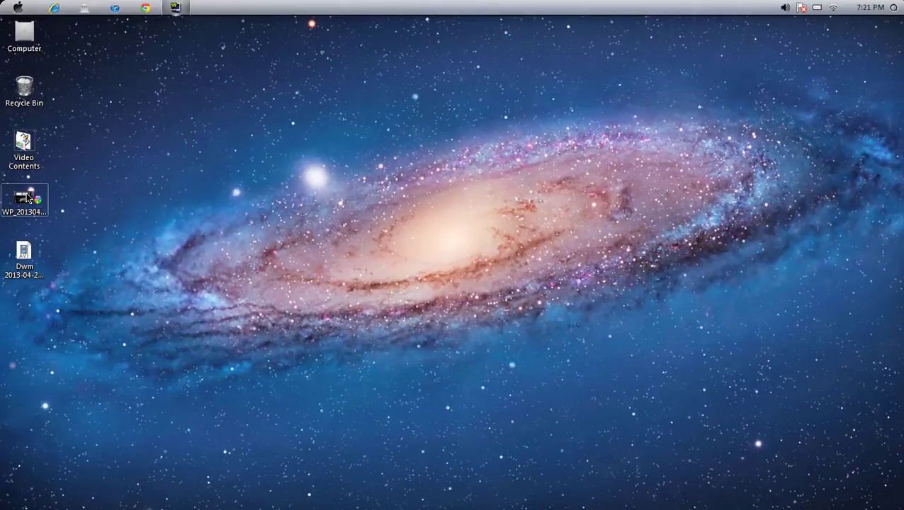
pyautogui.doubleClick(23, 148)
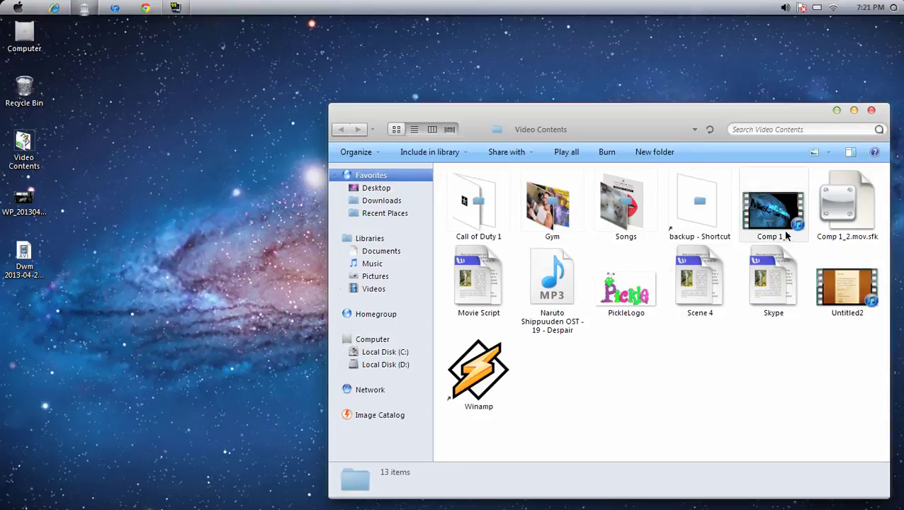
pyautogui.click(787, 236)
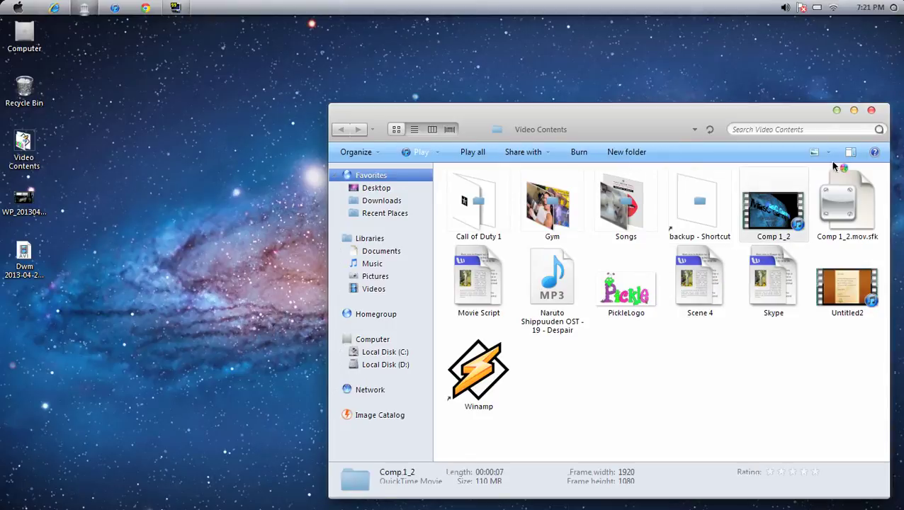
pyautogui.click(871, 110)
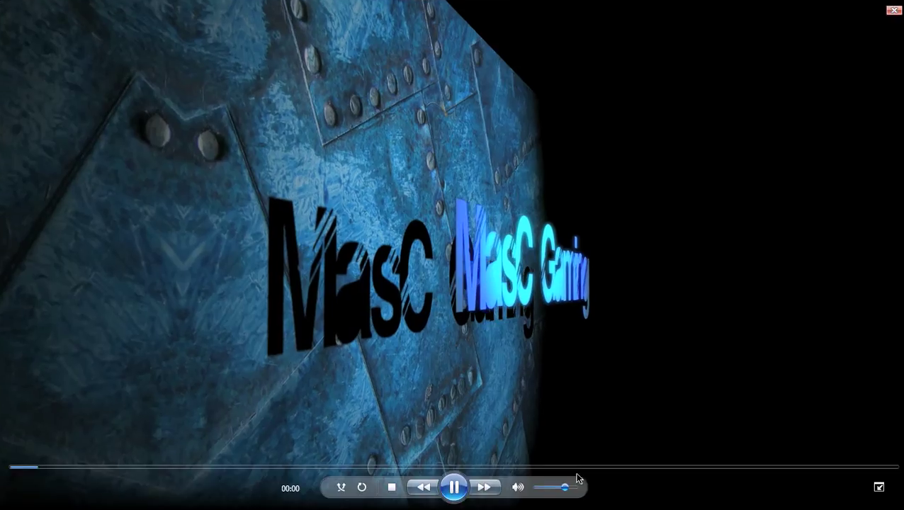
# Turn the volume down during the MasC Gaming intro, then close the full-screen player
pyautogui.moveTo(565, 487); pyautogui.dragTo(549, 489)
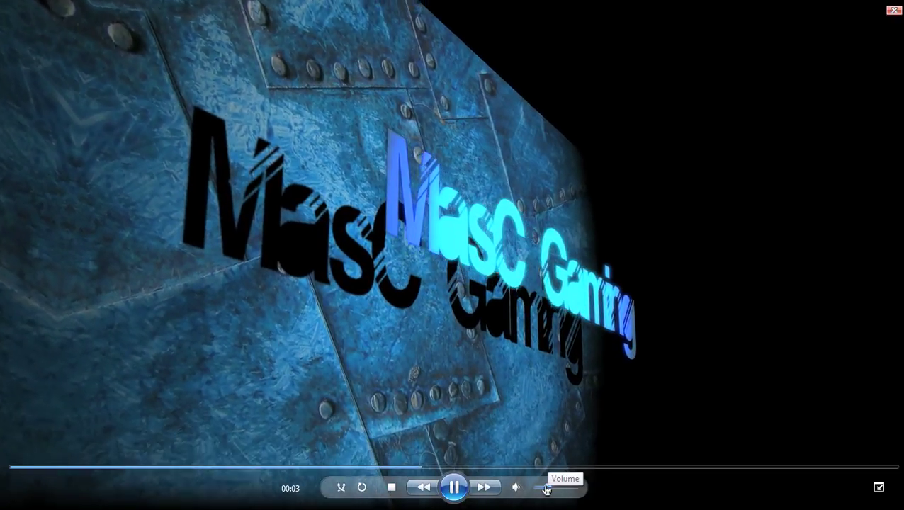
pyautogui.click(894, 10)
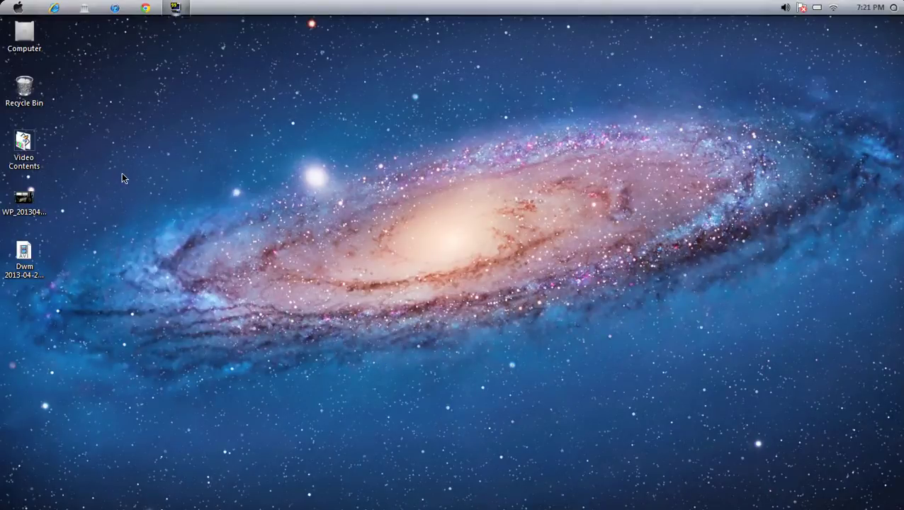
pyautogui.click(17, 7)
pyautogui.click(470, 231)
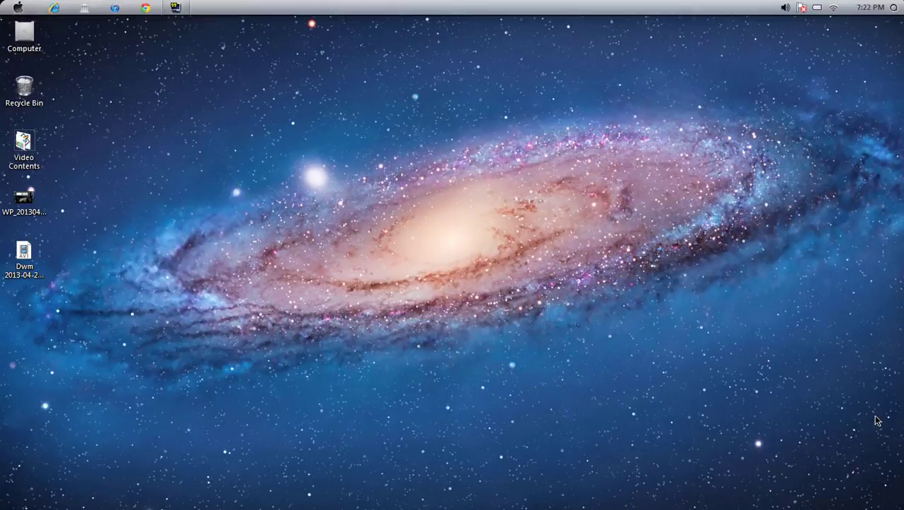